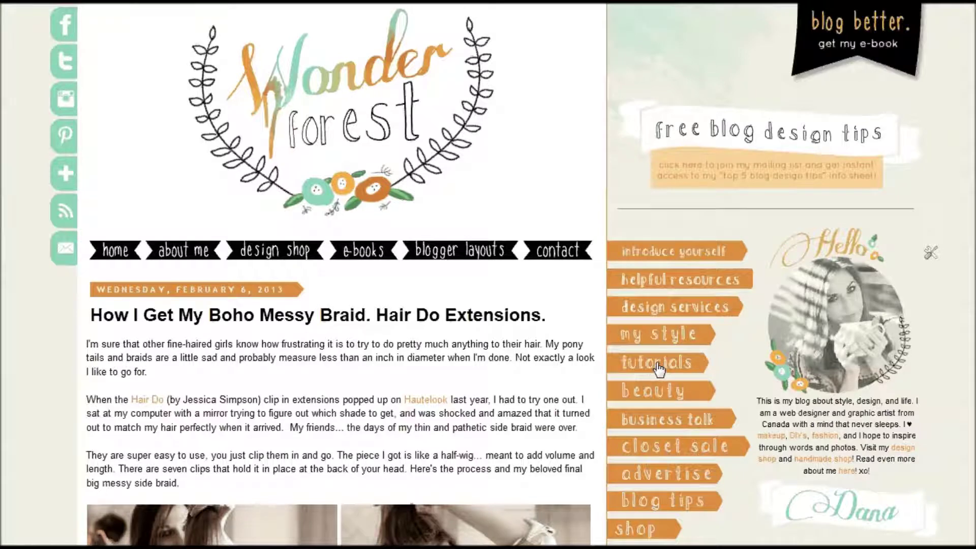
- Open the blog's DIY label page from the tutorials sidebar link and scroll through its posts
left_click(658, 363)
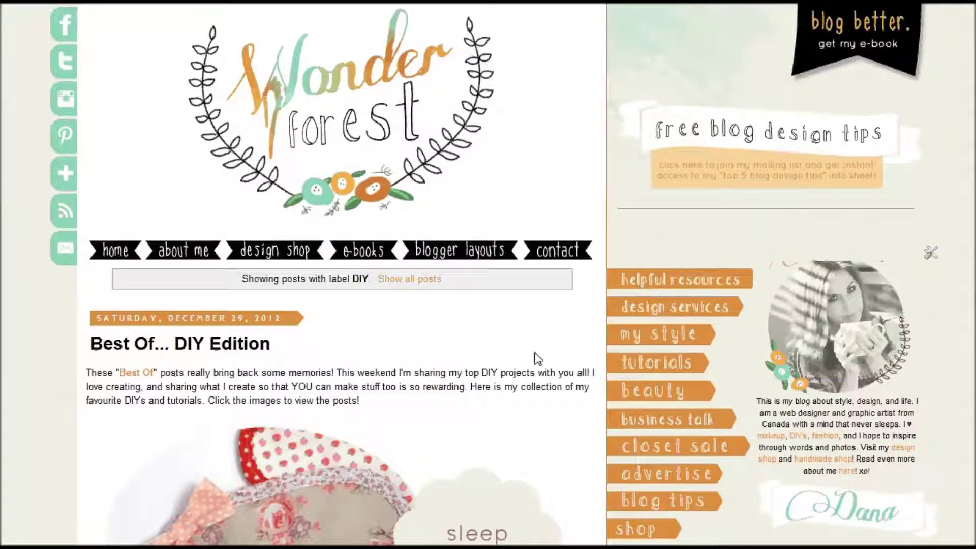
scroll(536, 359, "down", 10)
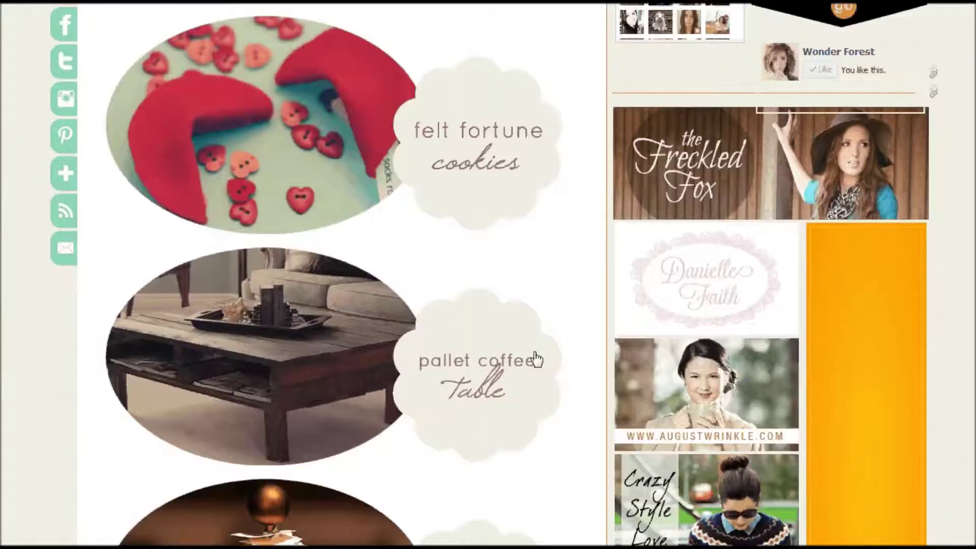
scroll(536, 358, "down", 8)
scroll(536, 359, "down", 10)
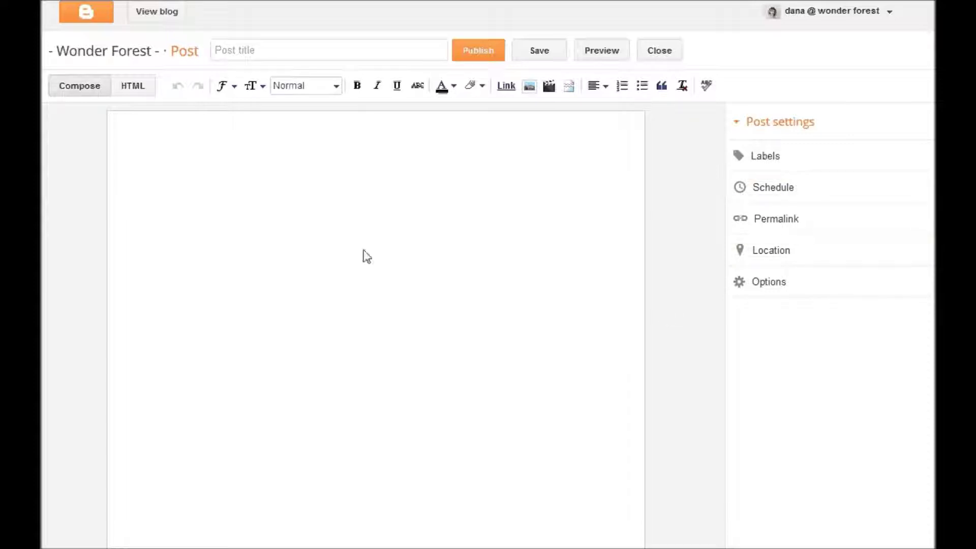
- Write 'This is a new post' in the body and add labels tutorial, DIY, how to, Valentines Day
left_click(282, 143)
type("This is a new post")
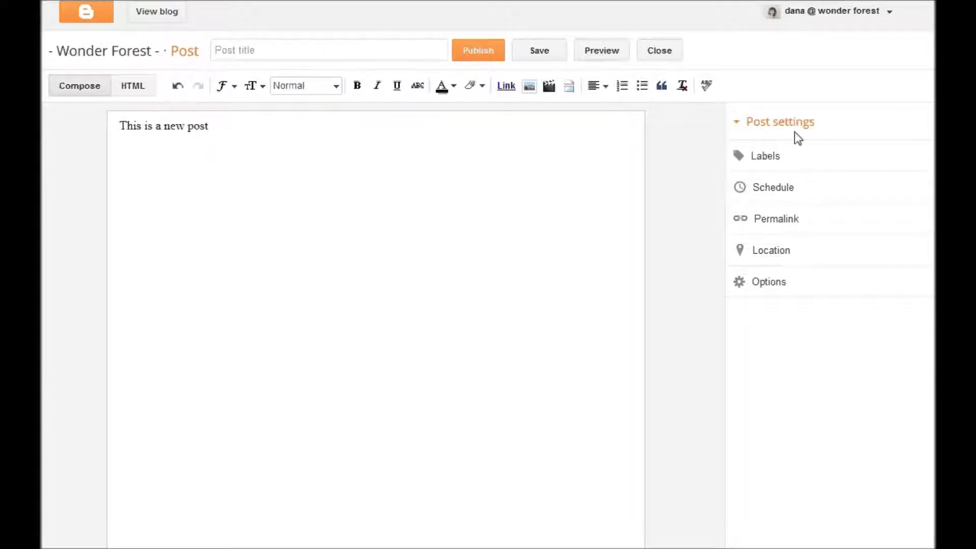
left_click(778, 168)
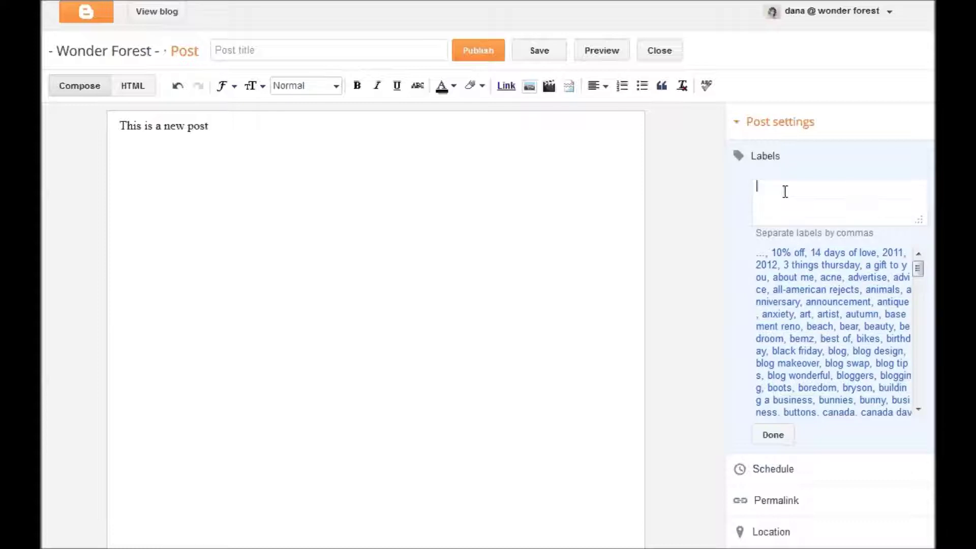
type("tut")
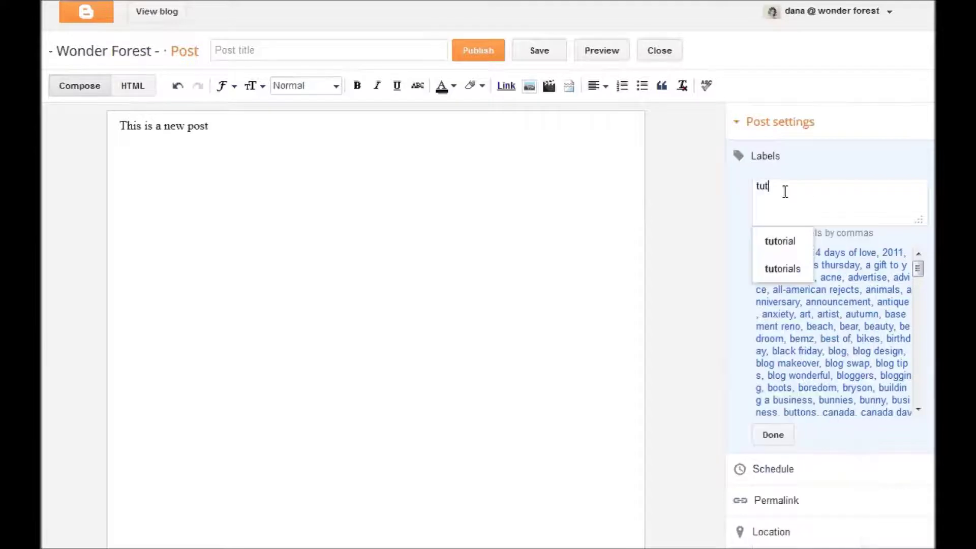
type("orial")
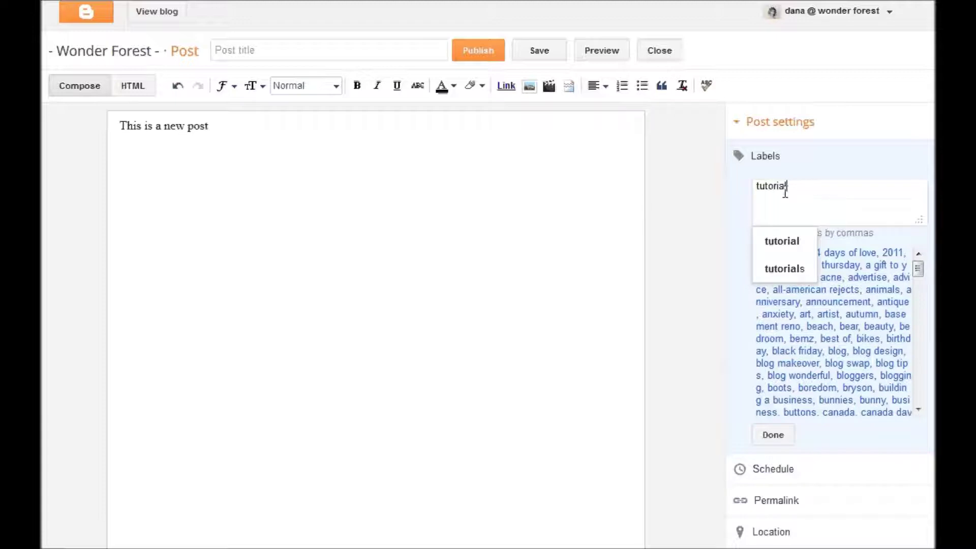
type(", DIY")
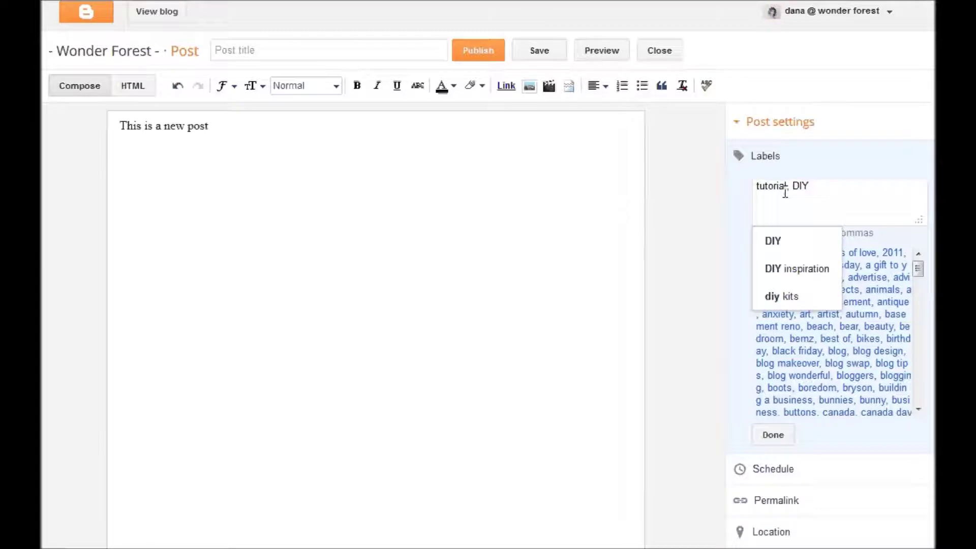
type(", how to")
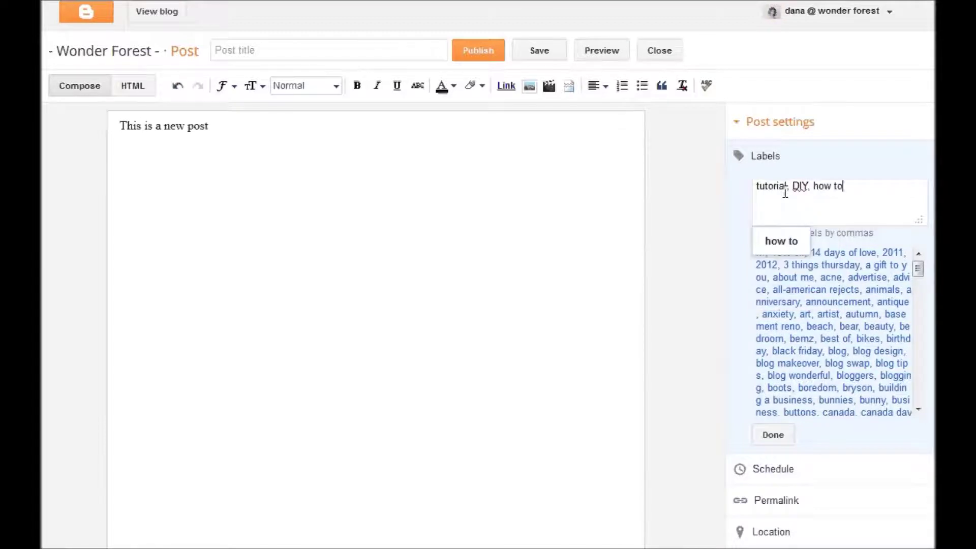
type(", ")
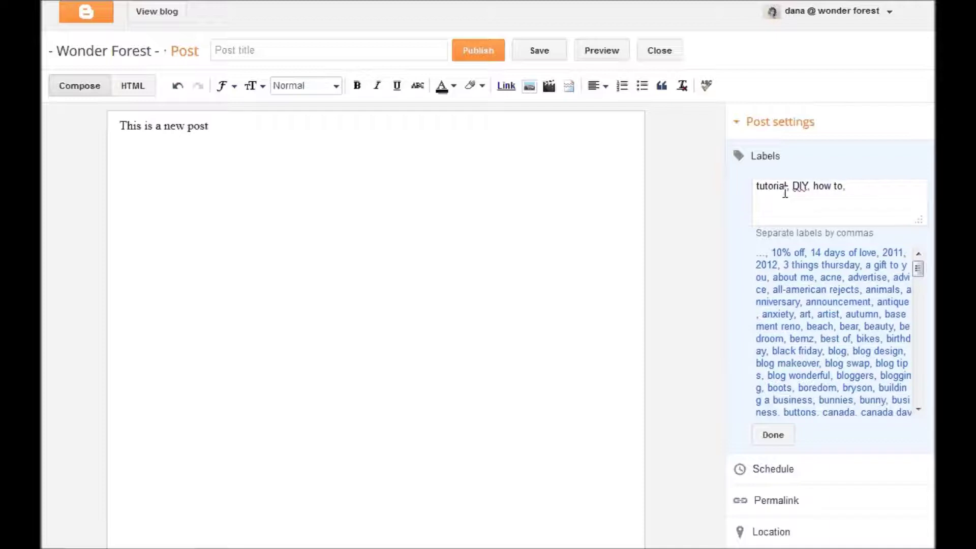
type("Val")
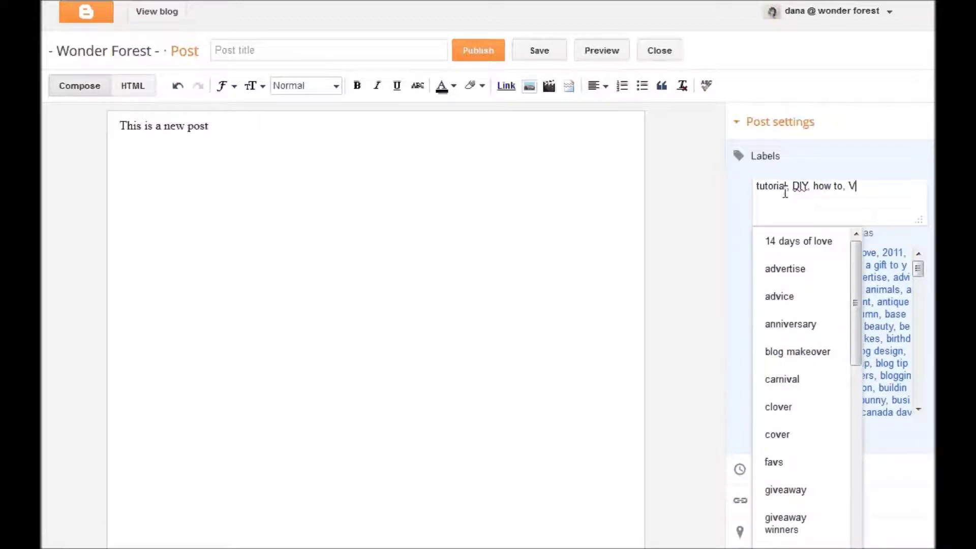
type("entines Day")
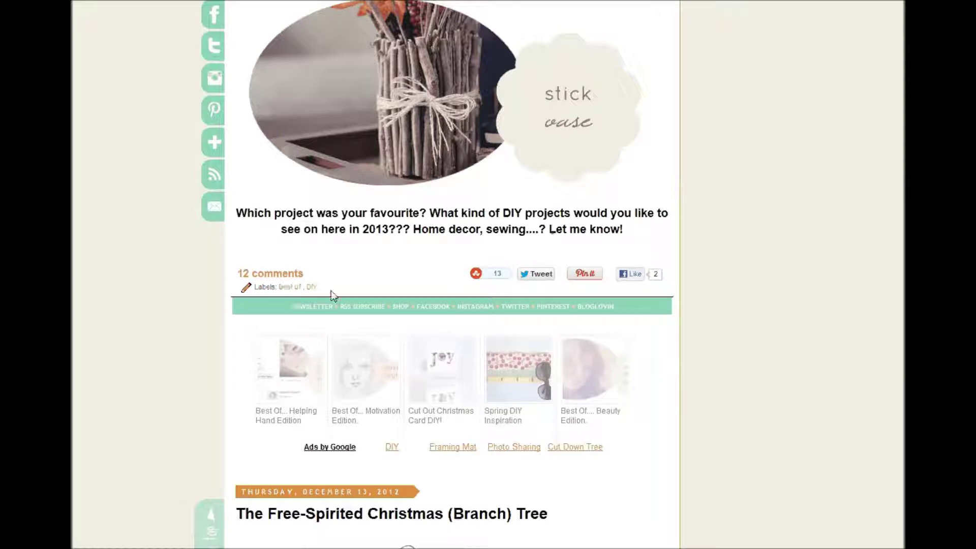
- Open the 'best of' label page and highlight the notice naming the current label
left_click(288, 290)
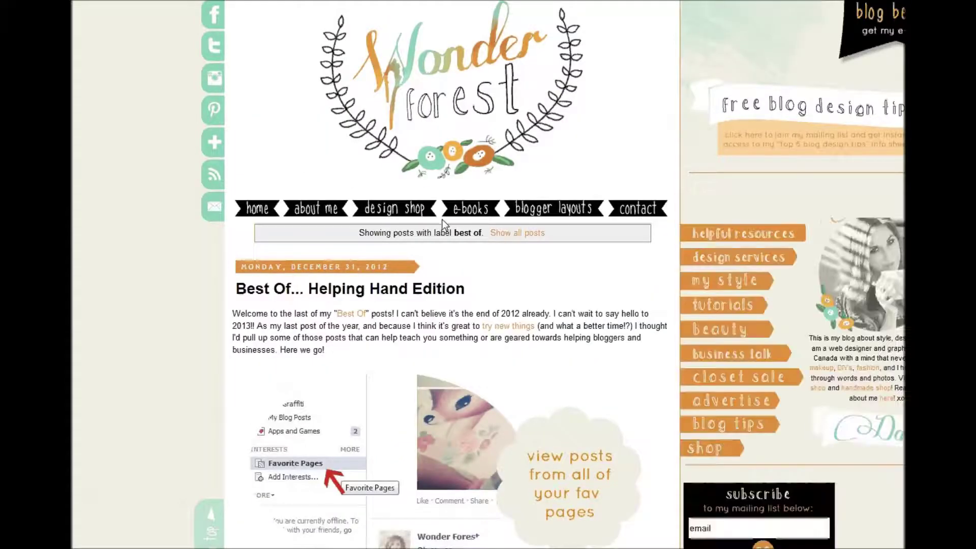
left_click_drag(359, 233, 548, 232)
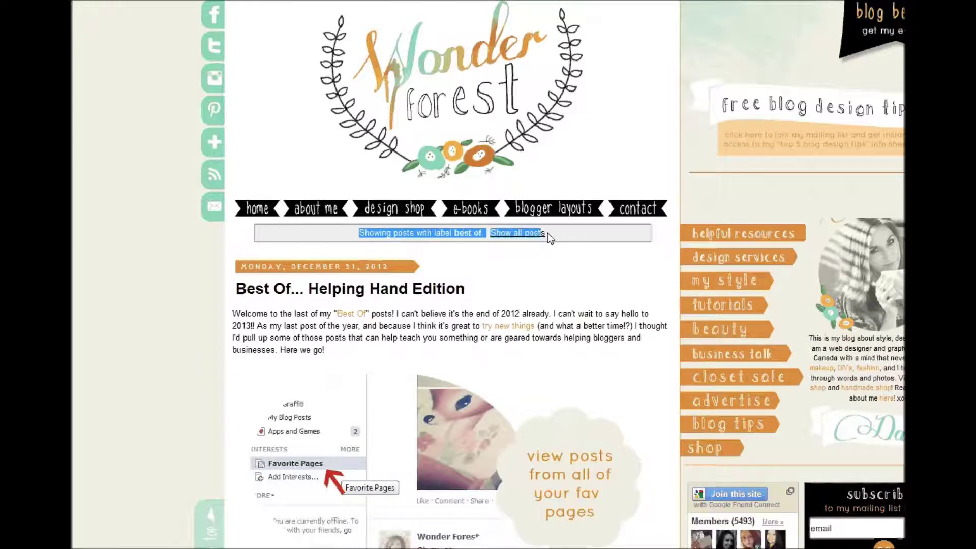
left_click(556, 249)
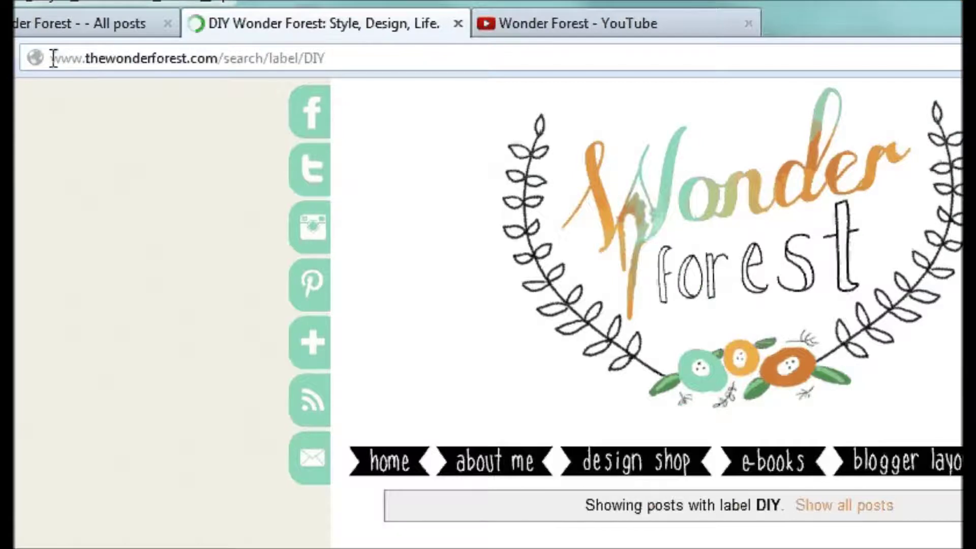
- Copy the DIY label page's full address from the browser address bar
left_click_drag(53, 56, 344, 51)
key("ctrl+c")
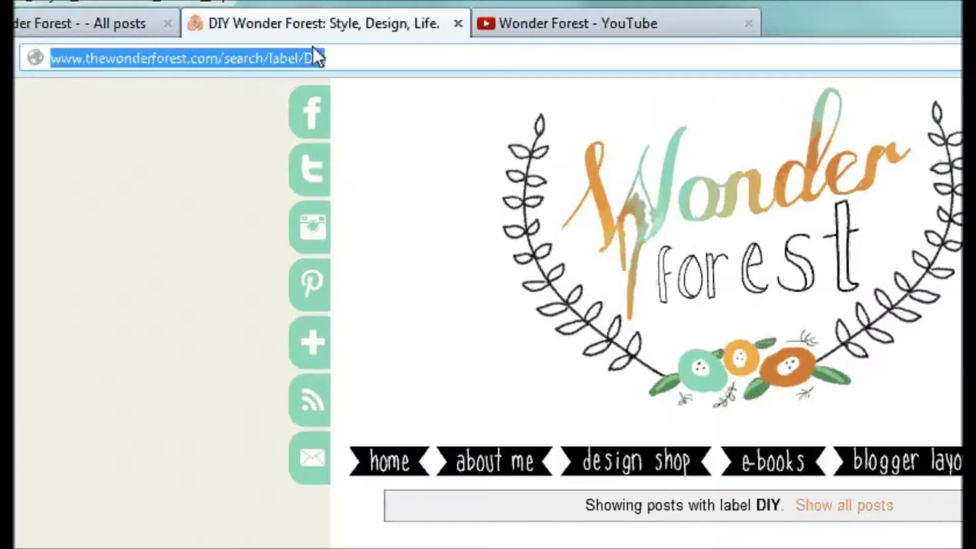
right_click(301, 63)
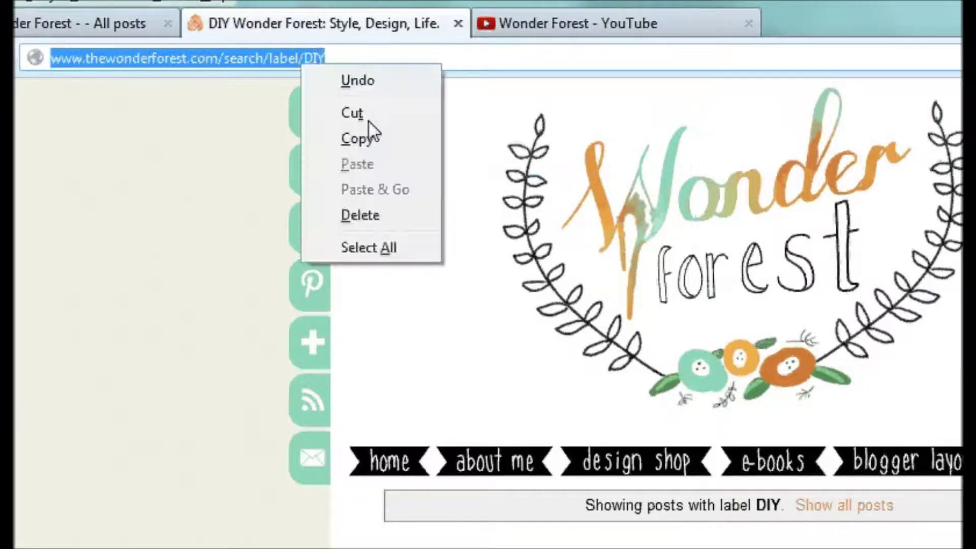
left_click(381, 142)
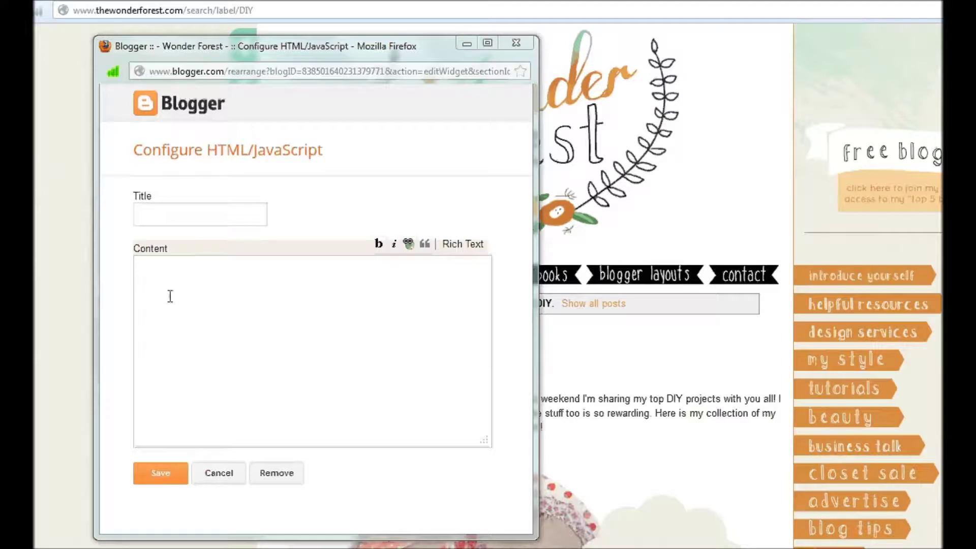
- Begin the Content with <a href=" plus the pasted address, trimmed back to /search/label/
left_click(168, 274)
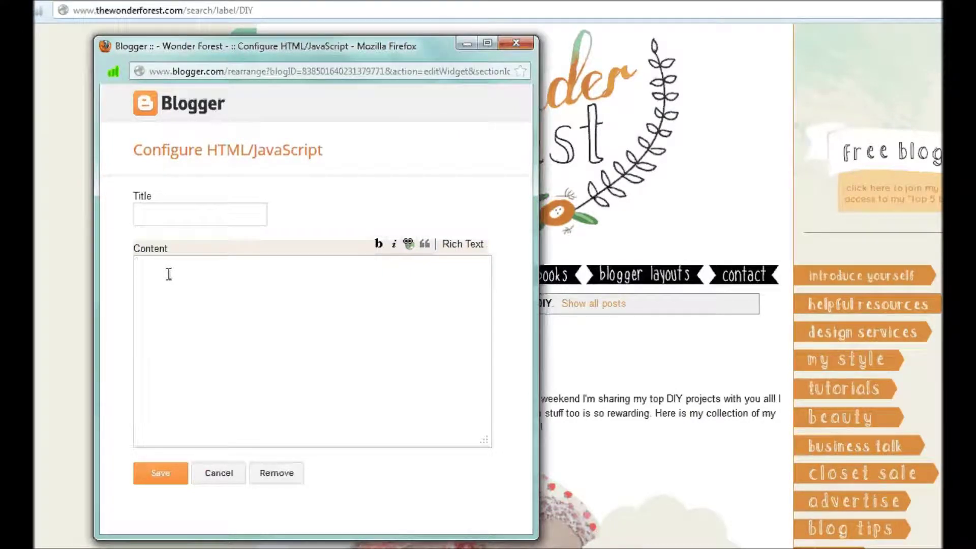
type("<a href=\"")
key("ctrl+v")
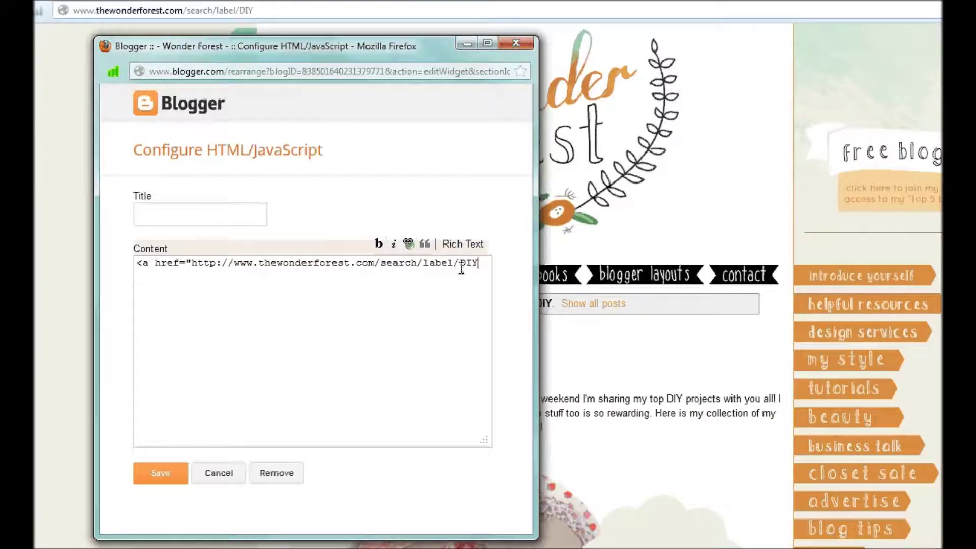
left_click_drag(460, 266, 482, 266)
type("Makeup Reviews")
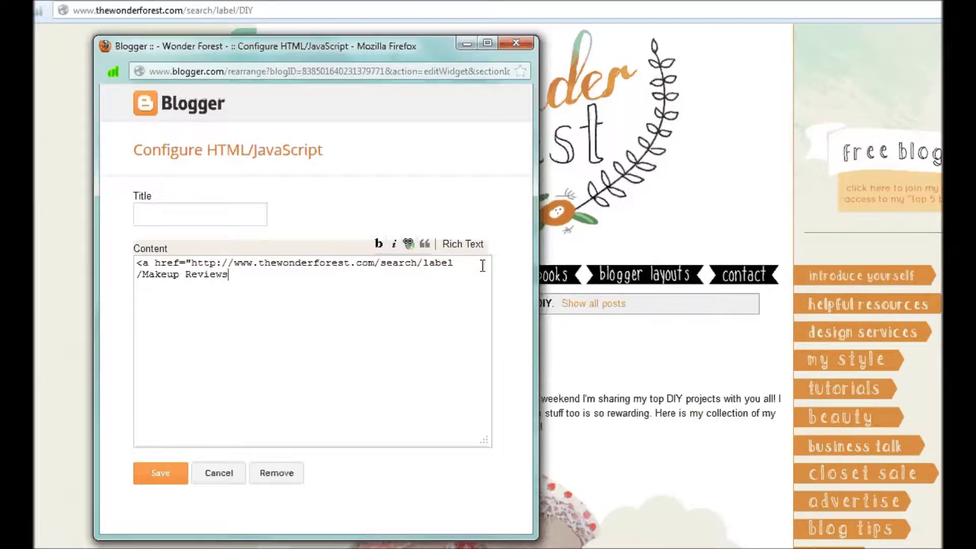
key("BackSpace")
key("BackSpace")
key("BackSpace")
key("BackSpace")
key("BackSpace")
key("BackSpace")
key("BackSpace")
key("BackSpace")
key("BackSpace")
key("BackSpace")
key("BackSpace")
key("BackSpace")
key("BackSpace")
key("BackSpace")
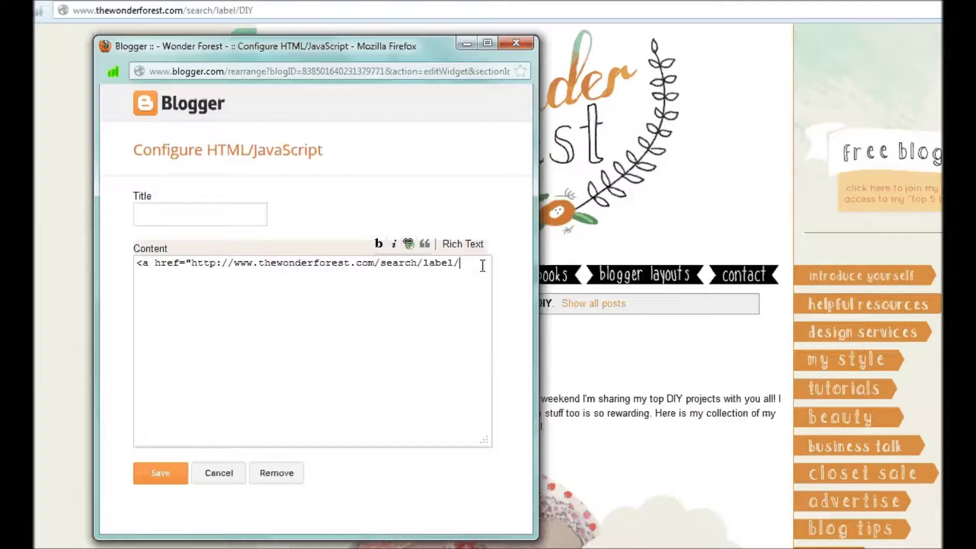
type("DIY\">Tutorials</a>")
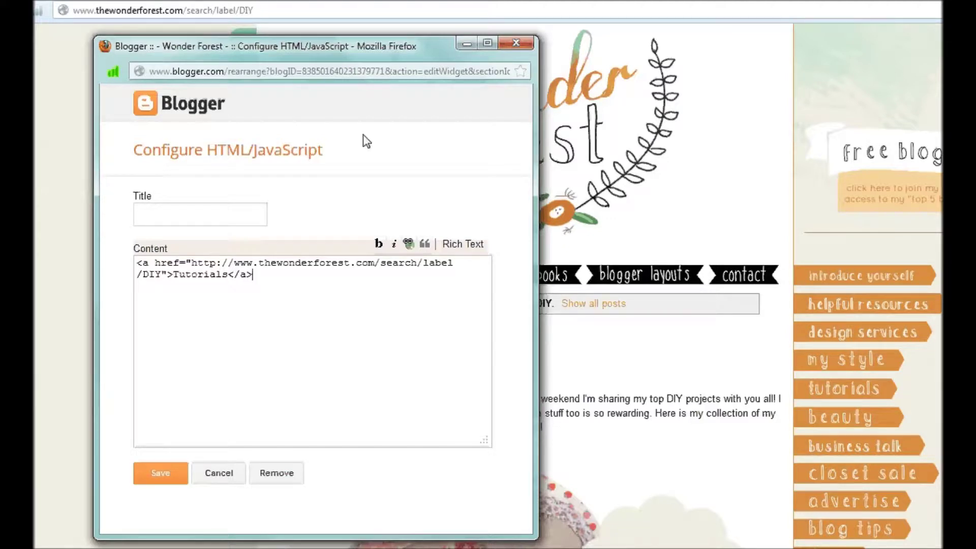
left_click_drag(273, 275, 173, 274)
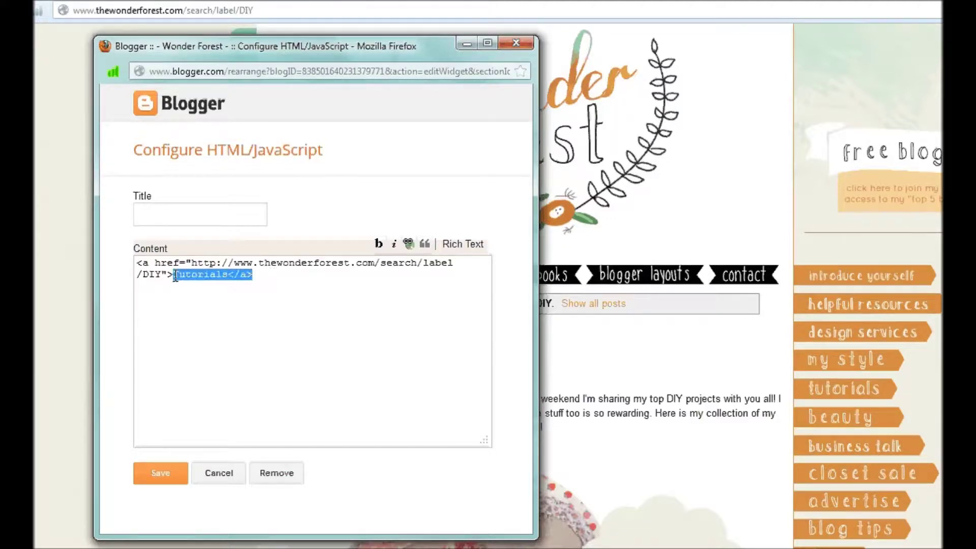
key("BackSpace")
type("<img src=")
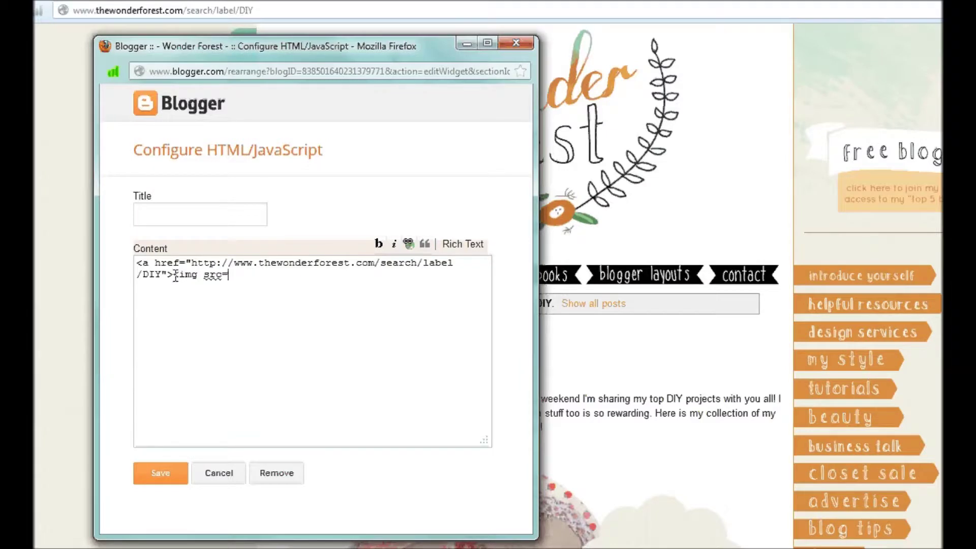
type("\"http://yourbogur")
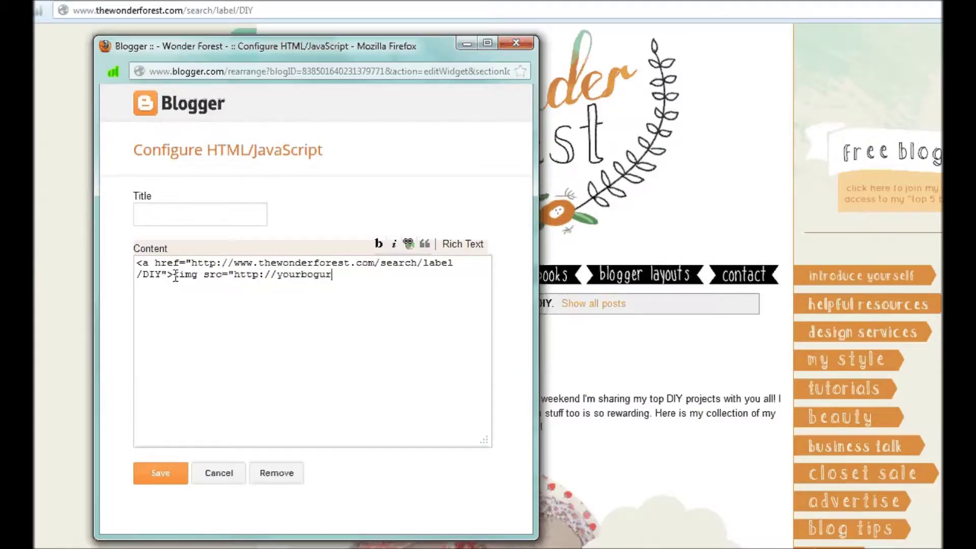
type("l.com")
type("l")
type("/img")
key("BackSpace")
type("age.jpg")
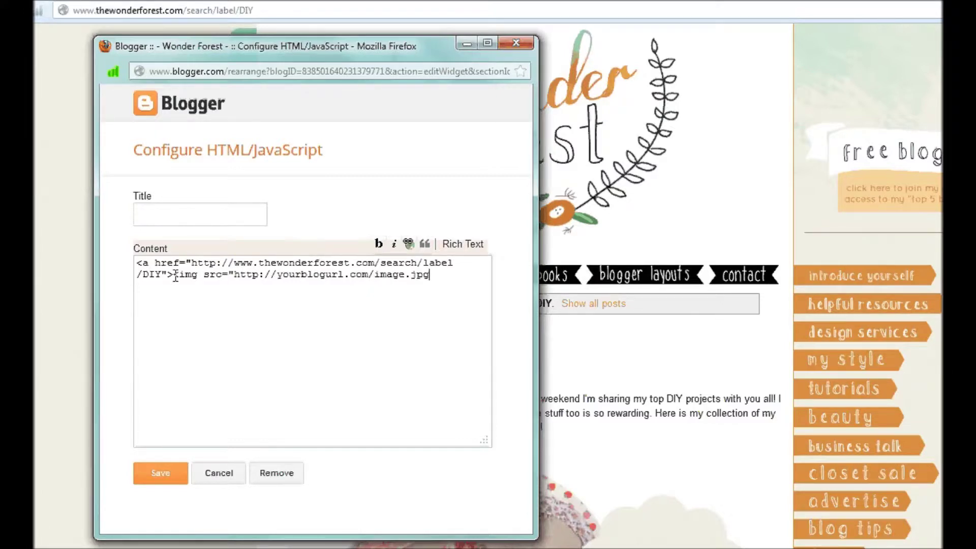
type("\"></a>")
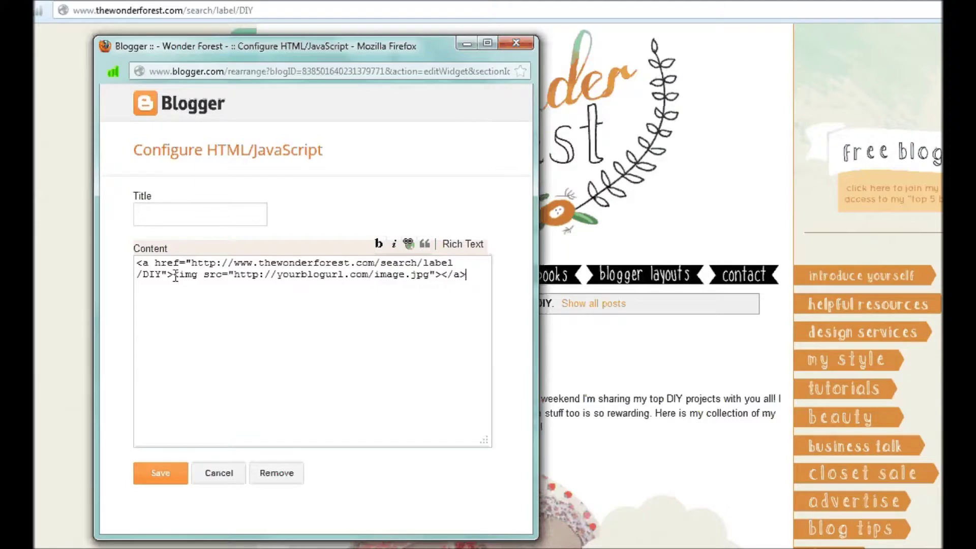